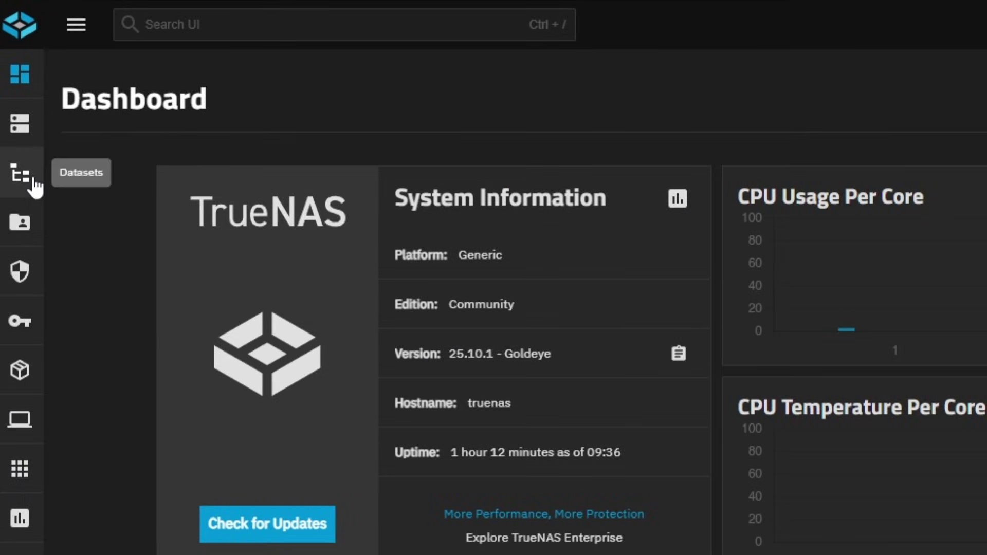
- Add a child dataset named colanode beneath the wall/appdata dataset
left_click(21, 174)
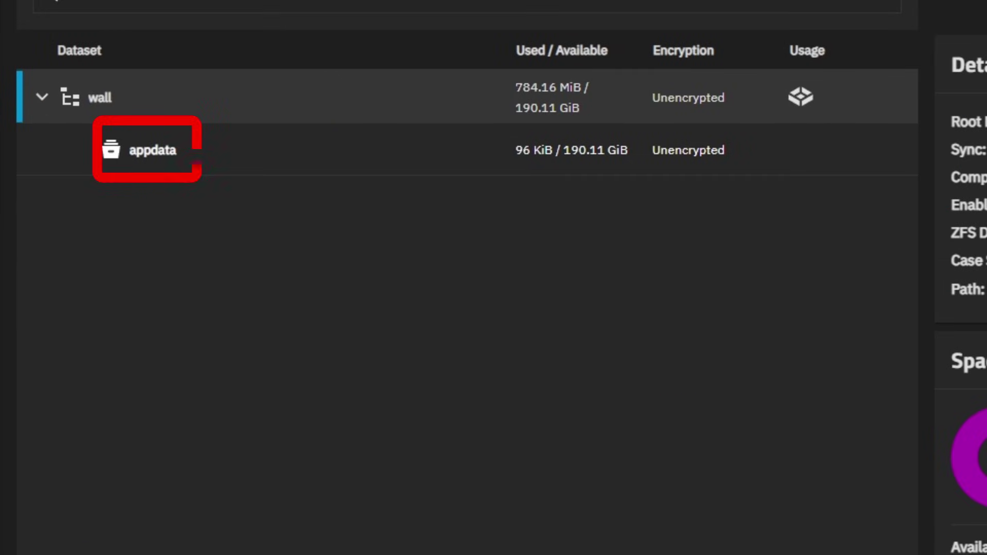
left_click(184, 150)
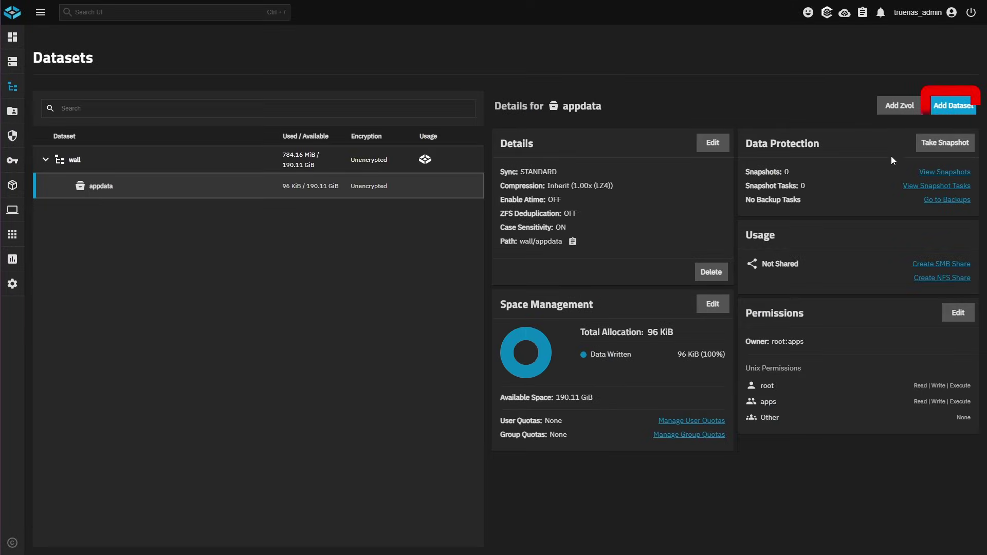
left_click(949, 108)
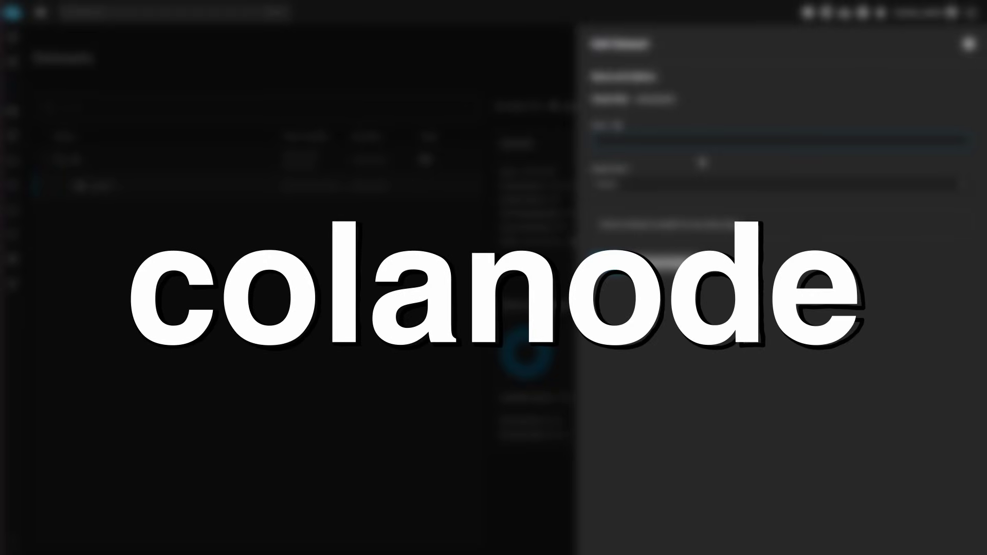
type("colanode")
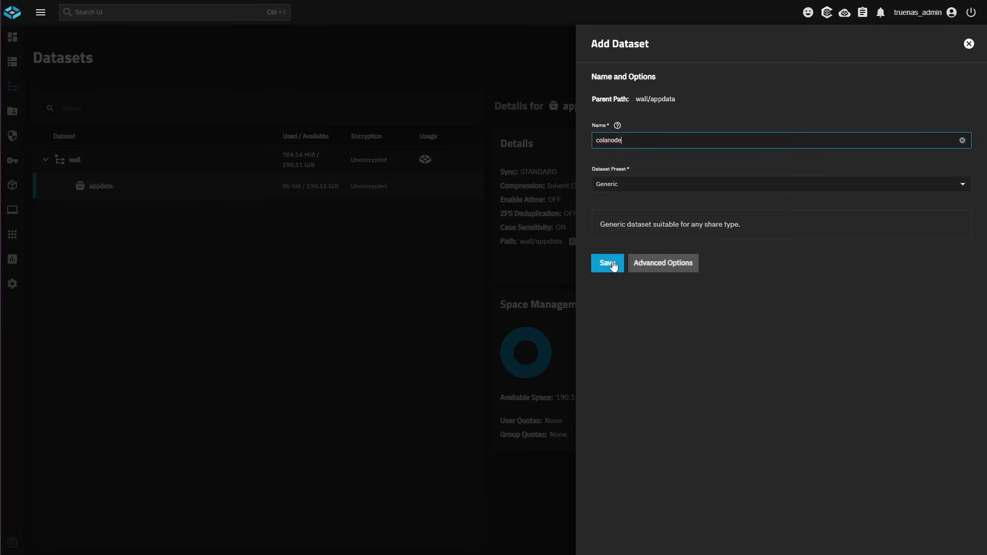
left_click(612, 260)
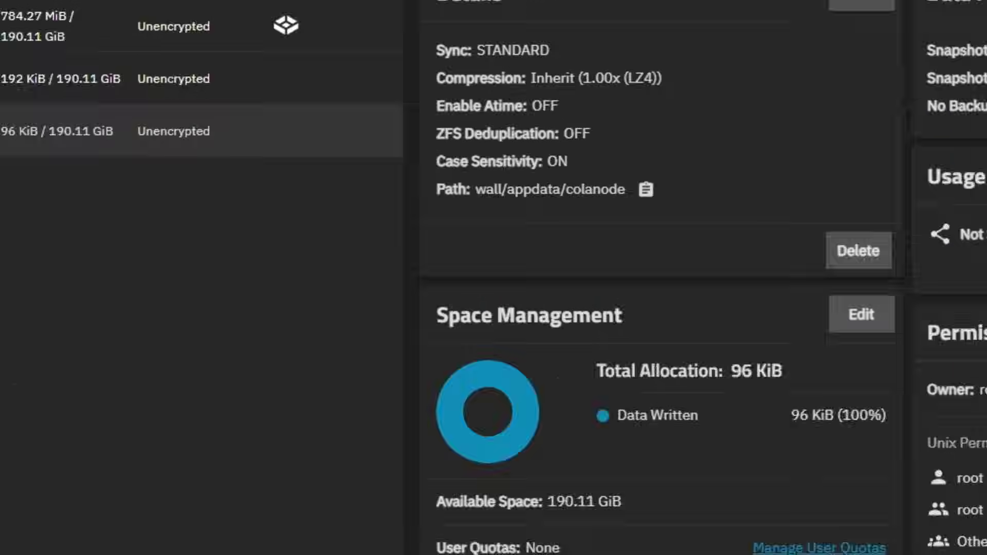
- Change the colanode dataset's owning group to apps in the permissions editor
left_click(909, 241)
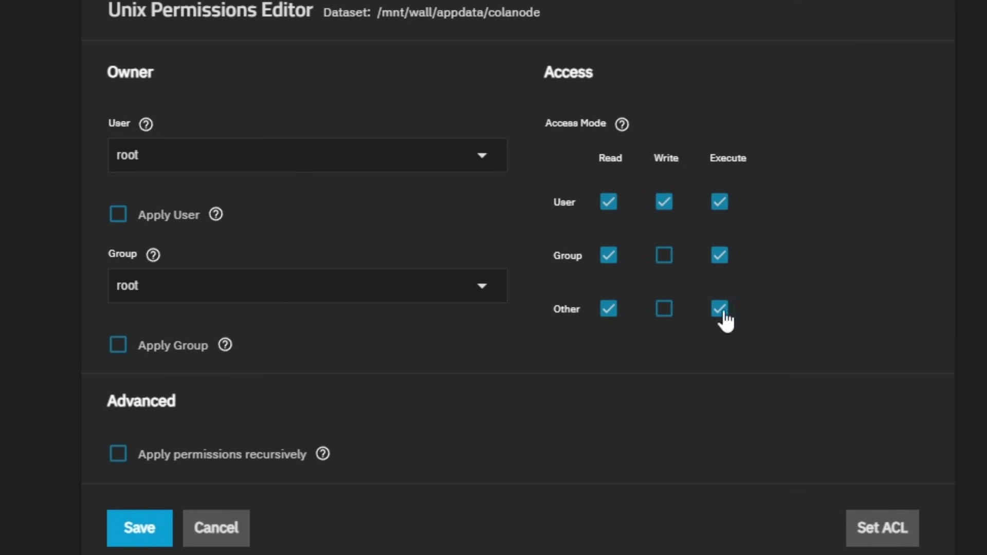
left_click(498, 290)
left_click(502, 295)
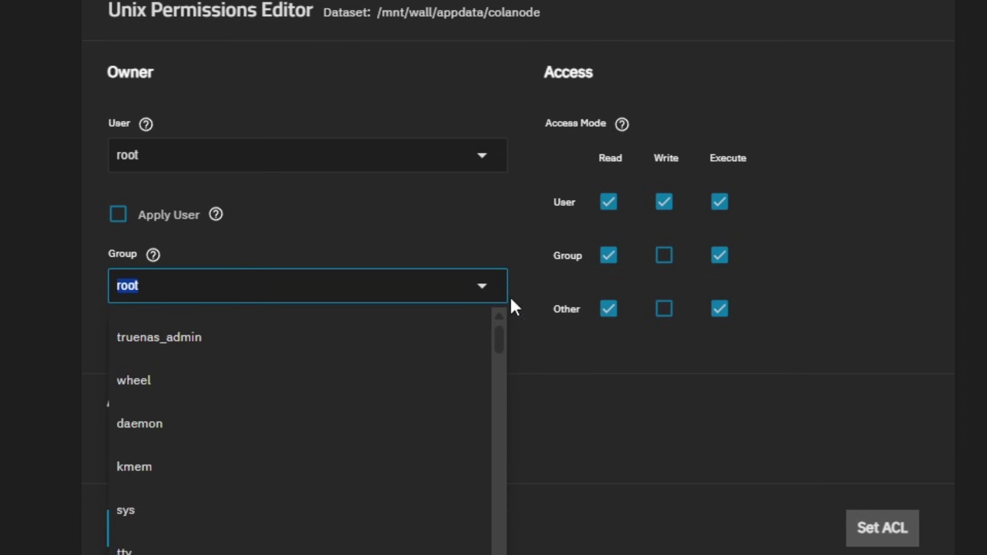
type("app")
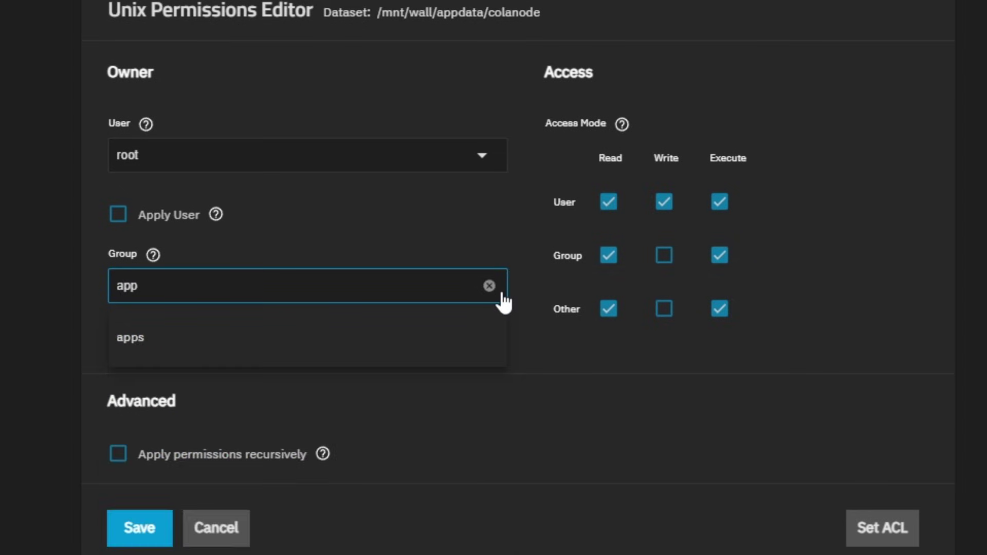
left_click(483, 335)
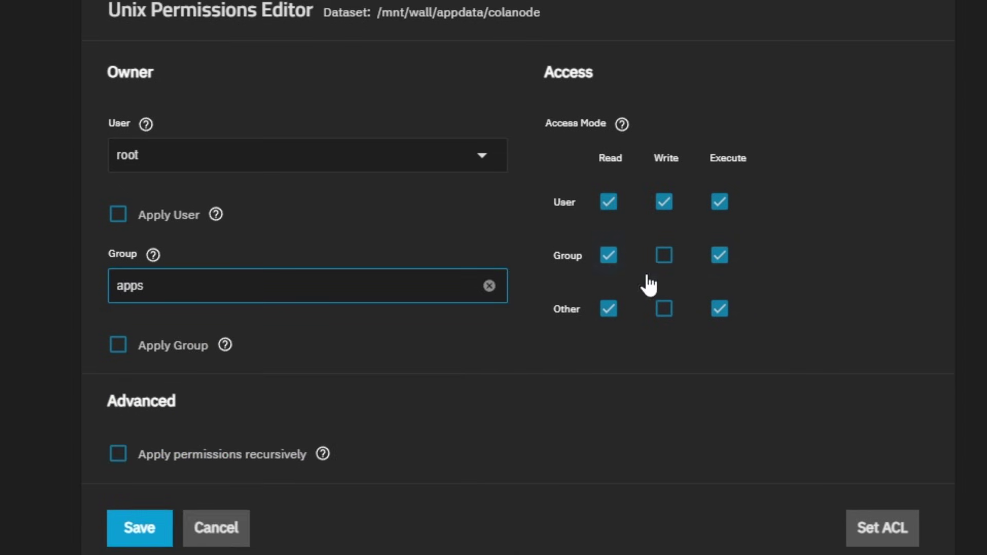
- Grant the group write access, remove Other read/execute, apply the group, and save
left_click(663, 268)
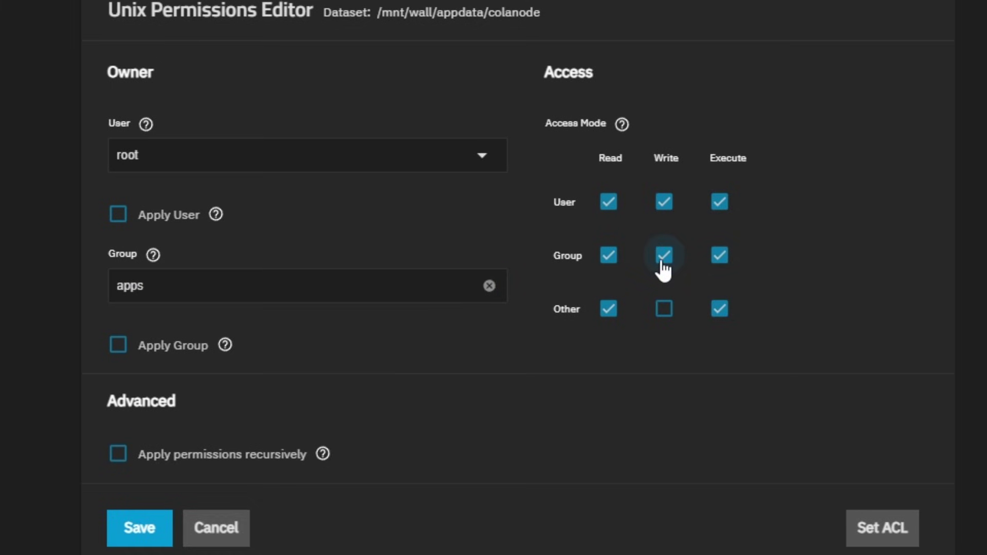
left_click(599, 318)
left_click(720, 310)
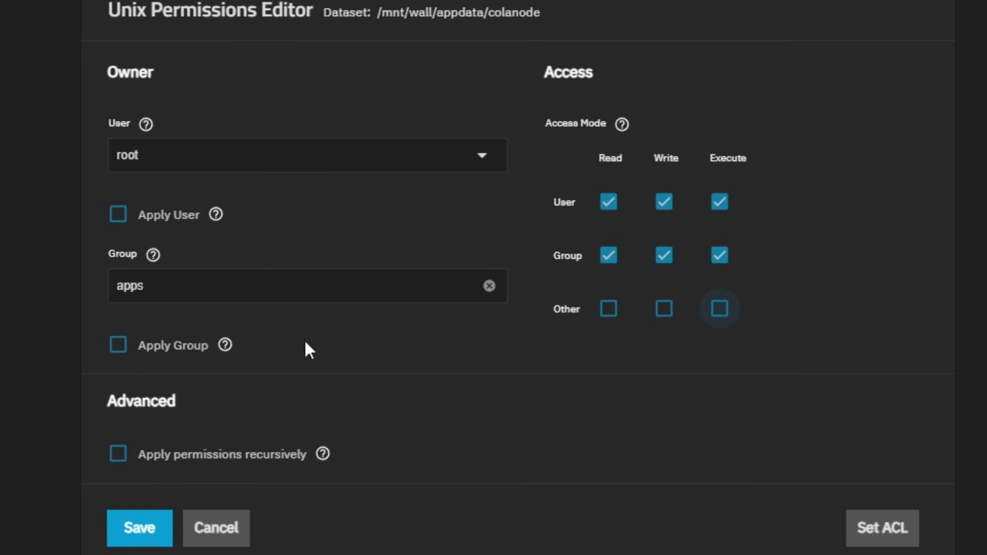
left_click(171, 353)
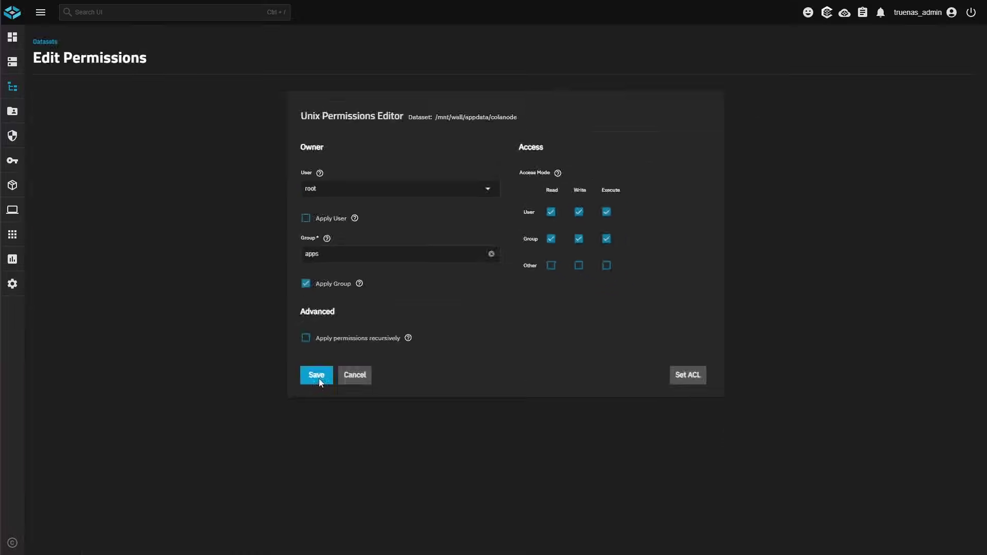
left_click(144, 534)
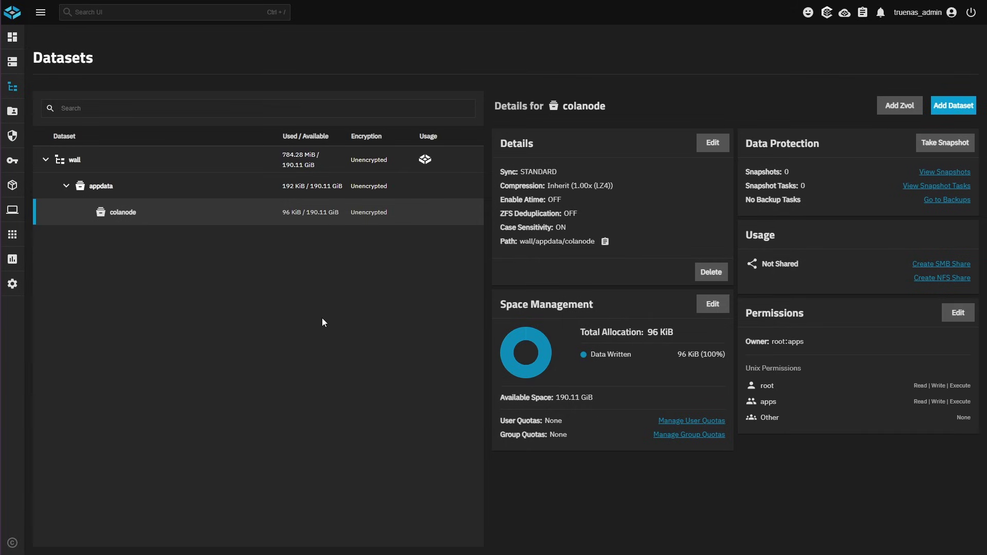
- Go to the Apps page listing installed applications, including dockge
left_click(12, 235)
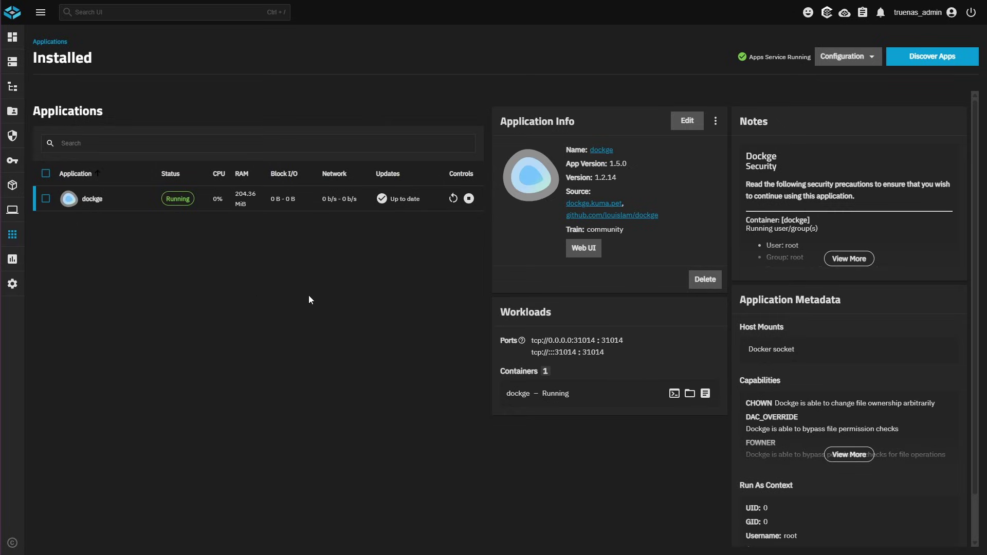
- In Dockge's web UI, draft a new compose stack named colanode, then bring up the wiki
left_click(584, 248)
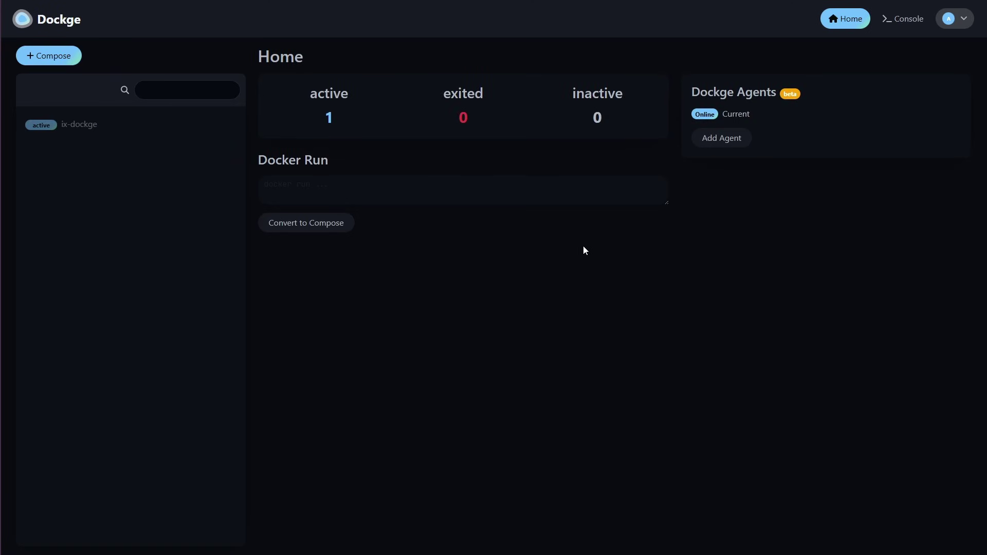
left_click(72, 59)
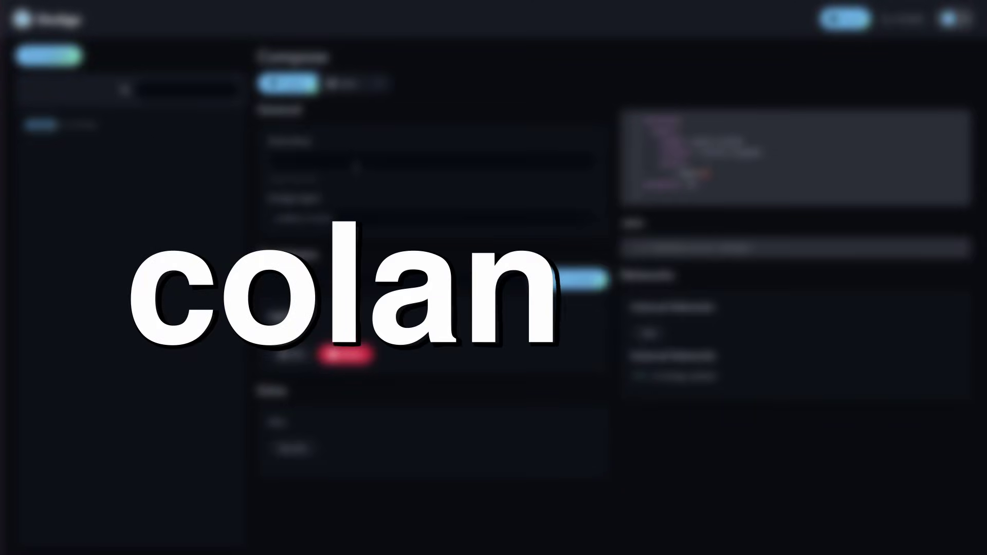
left_click(355, 162)
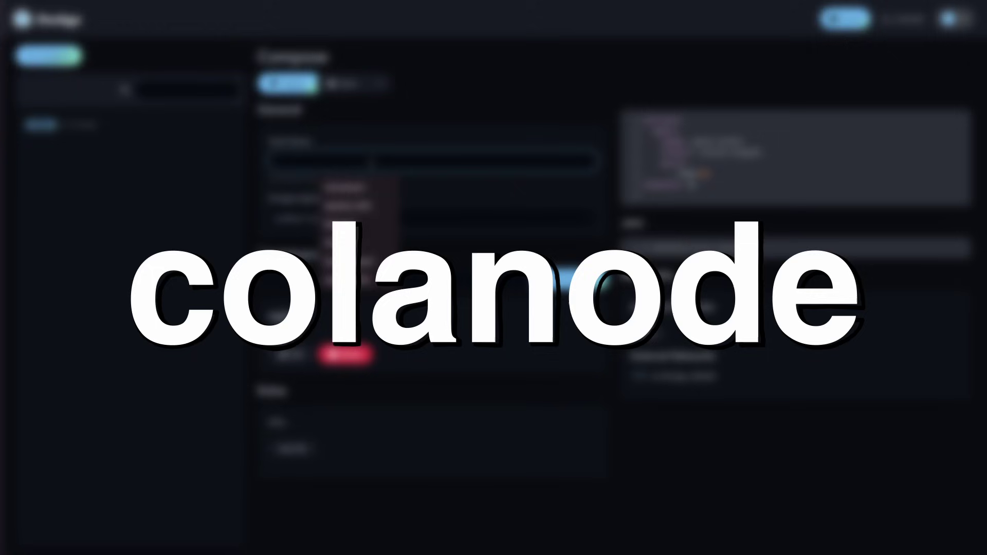
left_click(344, 187)
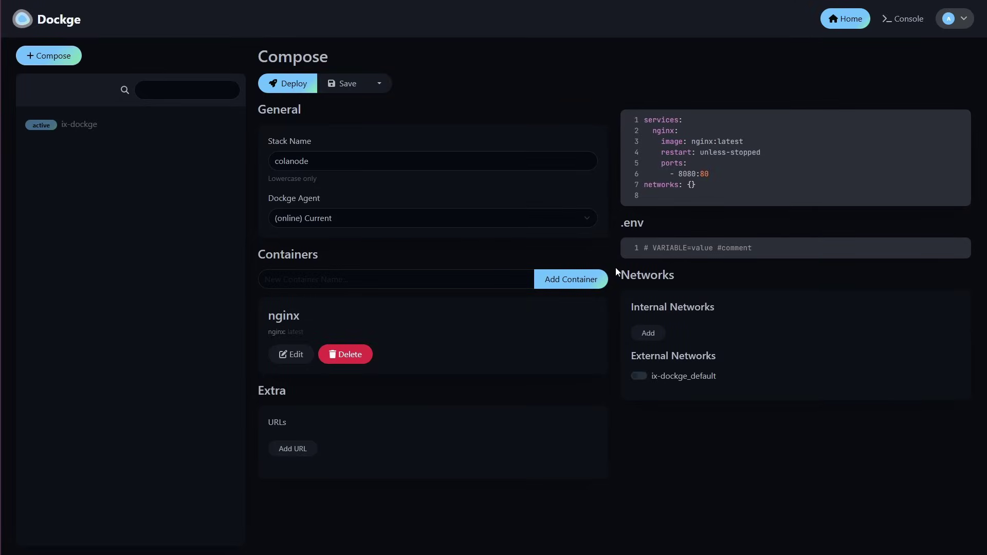
key("ctrl+Tab")
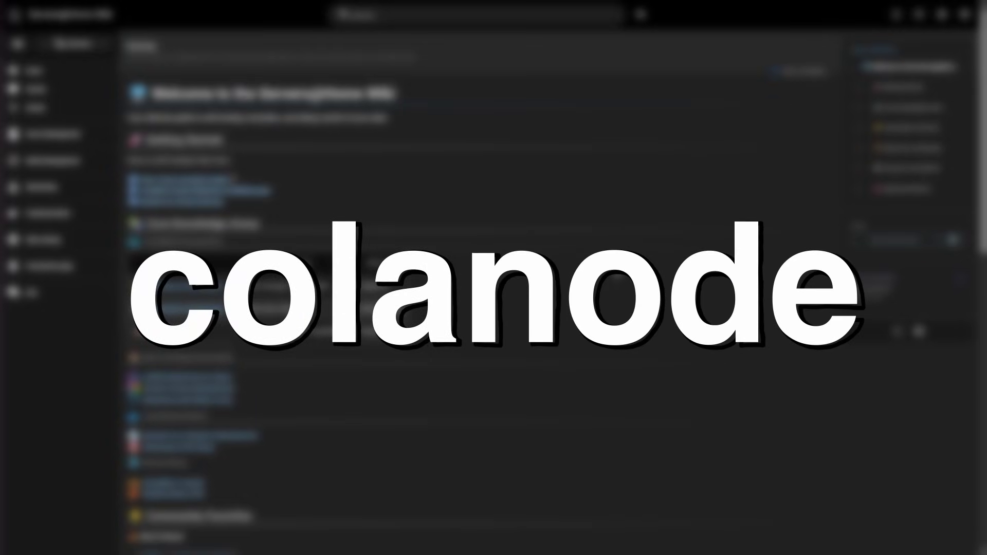
- Copy the compose file from the wiki's Colanode guide and return to Dockge's editor
left_click(391, 14)
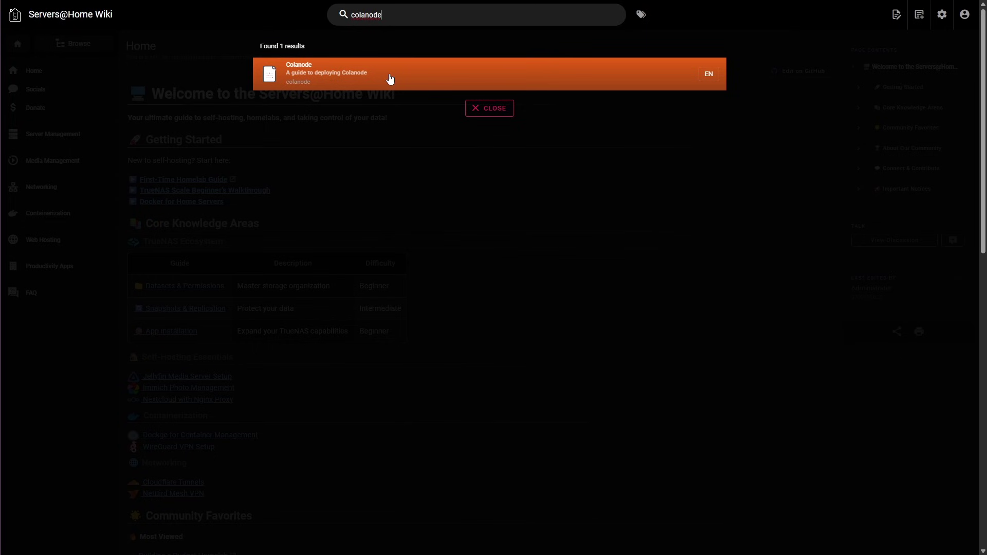
left_click(391, 78)
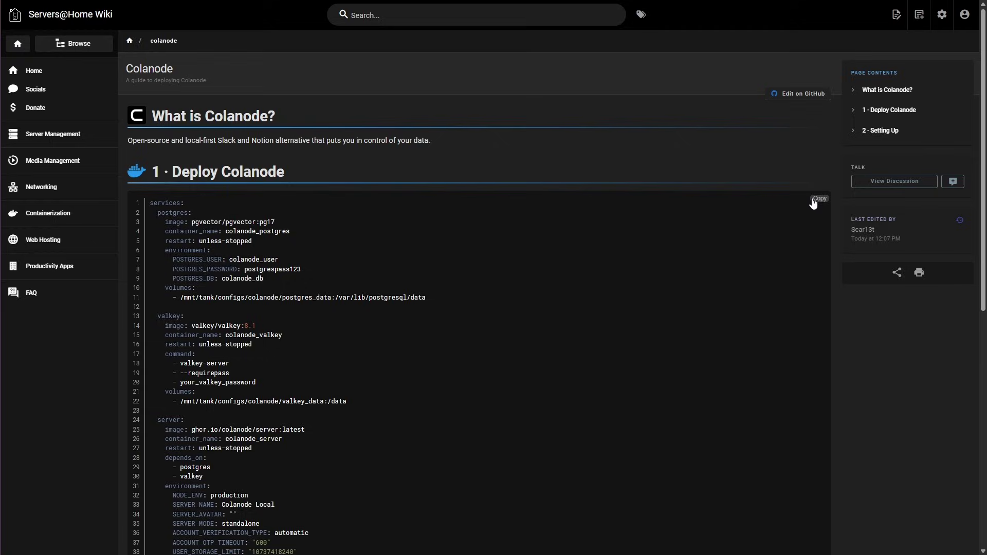
left_click(813, 203)
mouse_move(2, 126)
left_click(20, 85)
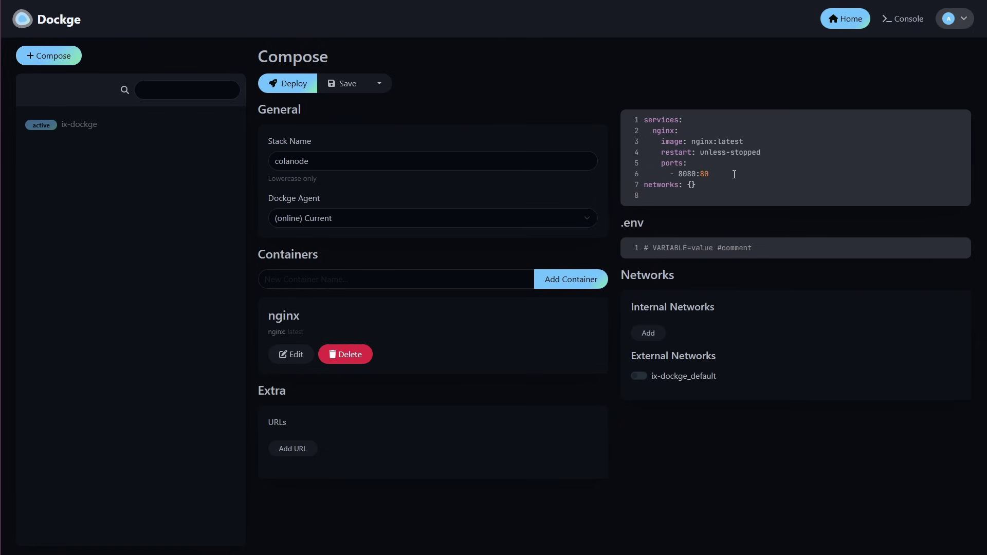
- Replace the default nginx compose with the copied Colanode compose file
key("ctrl+a")
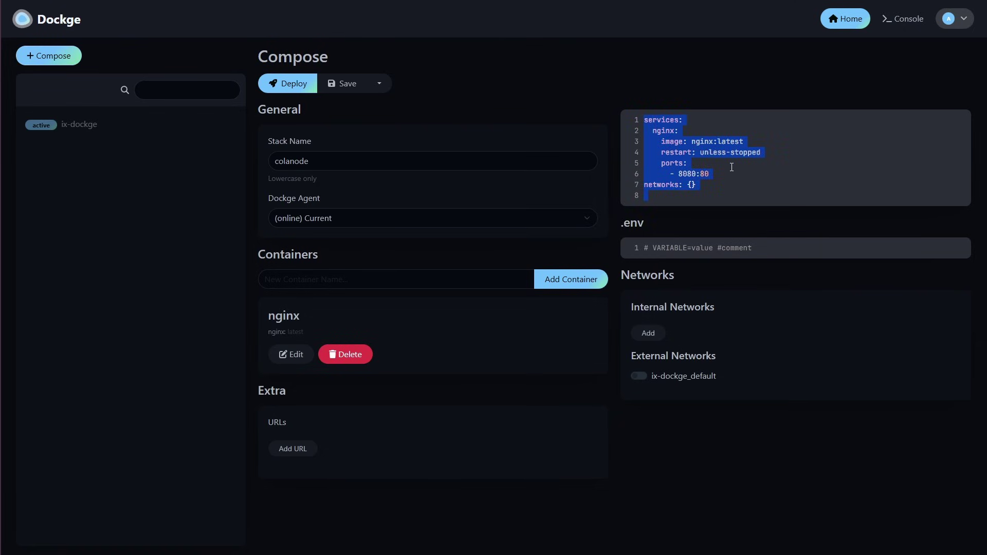
key("ctrl+v")
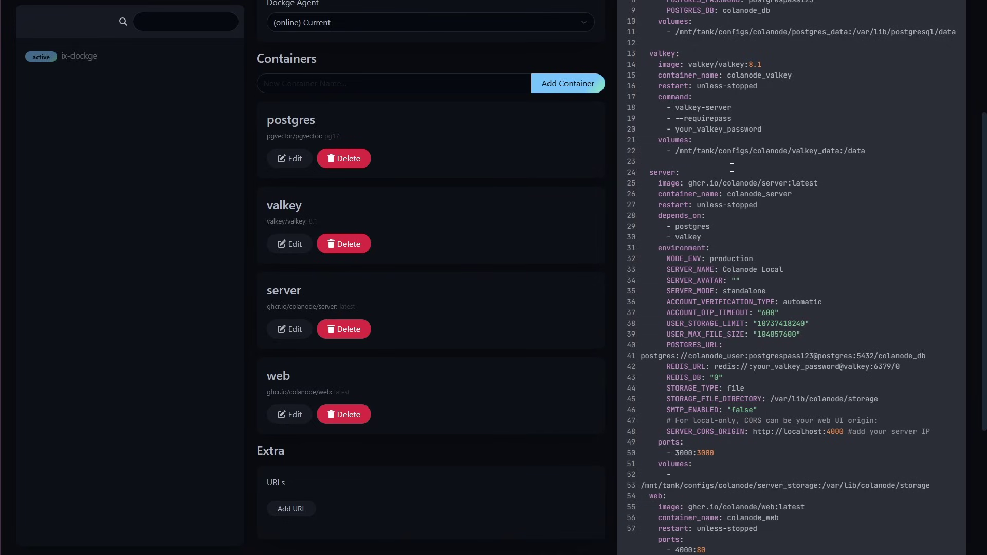
scroll(731, 167, "up", 4)
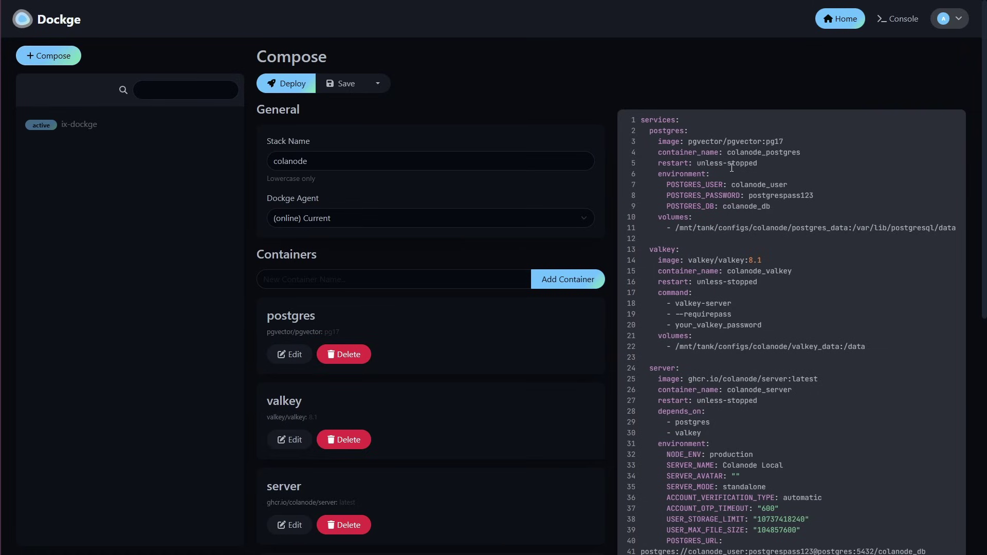
scroll(731, 168, "down", 5)
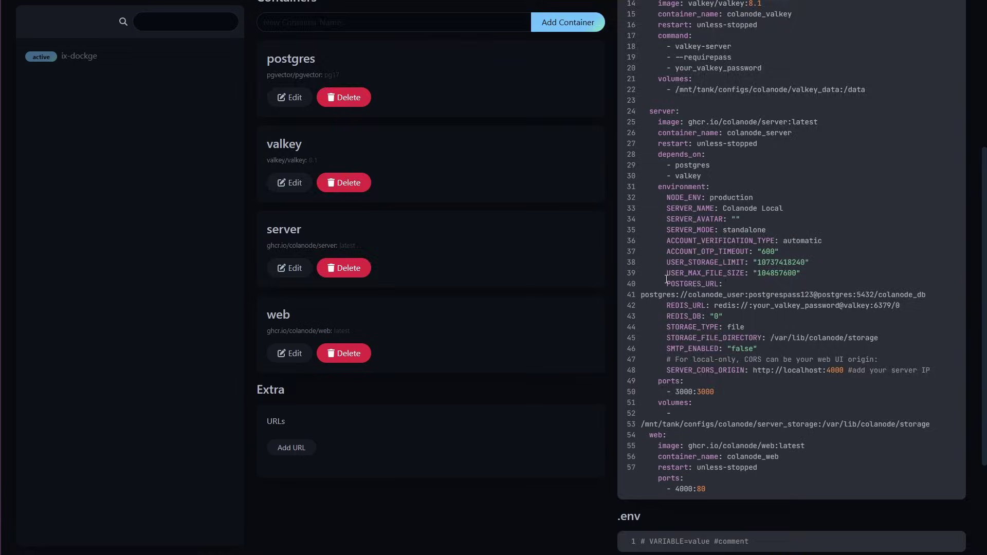
- Select the volume host paths, including the server storage path, for editing in the compose file
scroll(797, 133, "up", 5)
scroll(750, 229, "down", 2)
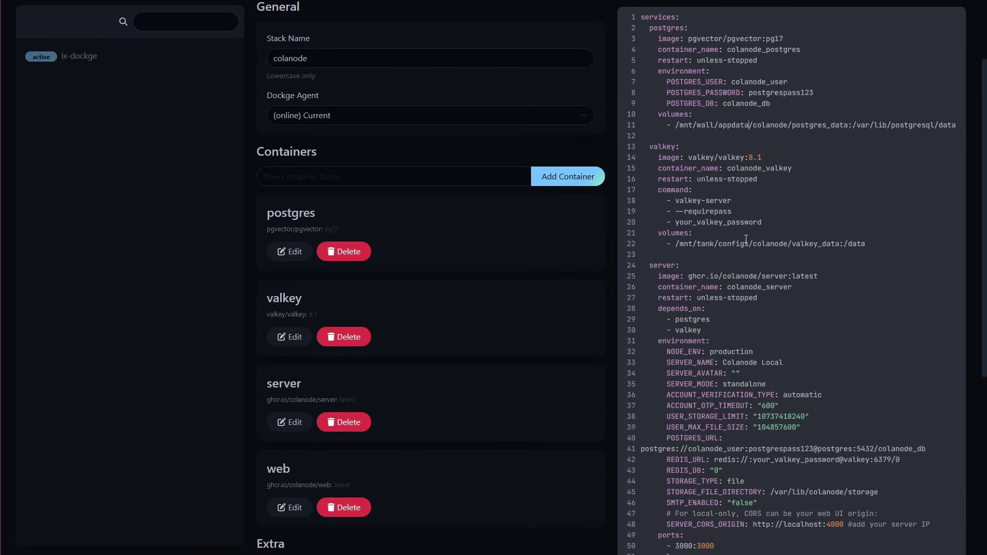
scroll(753, 300, "down", 6)
scroll(663, 388, "up", 4)
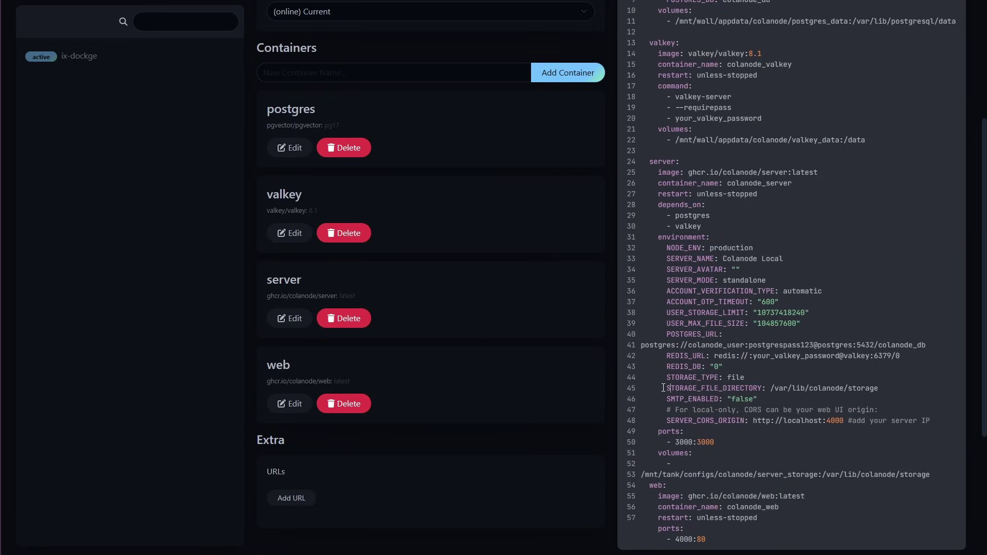
left_click_drag(663, 387, 884, 377)
left_click_drag(658, 453, 771, 475)
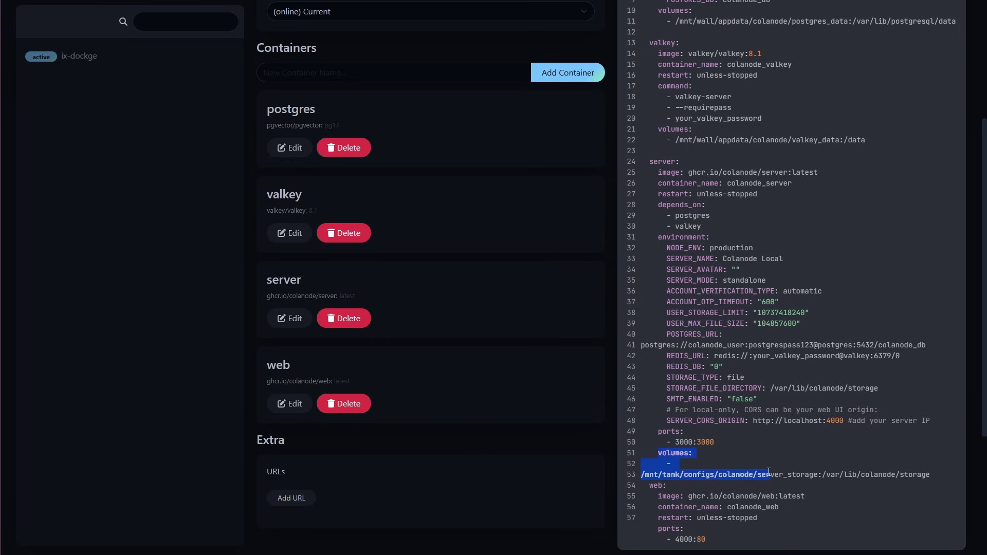
scroll(303, 96, "up", 4)
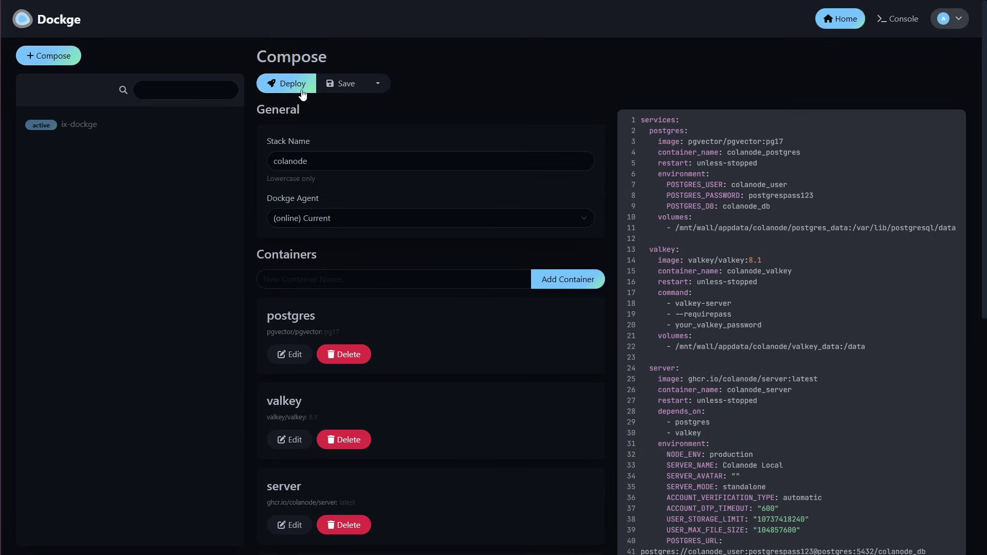
- Deploy the colanode stack and confirm postgres, valkey, server and web are running
left_click(302, 95)
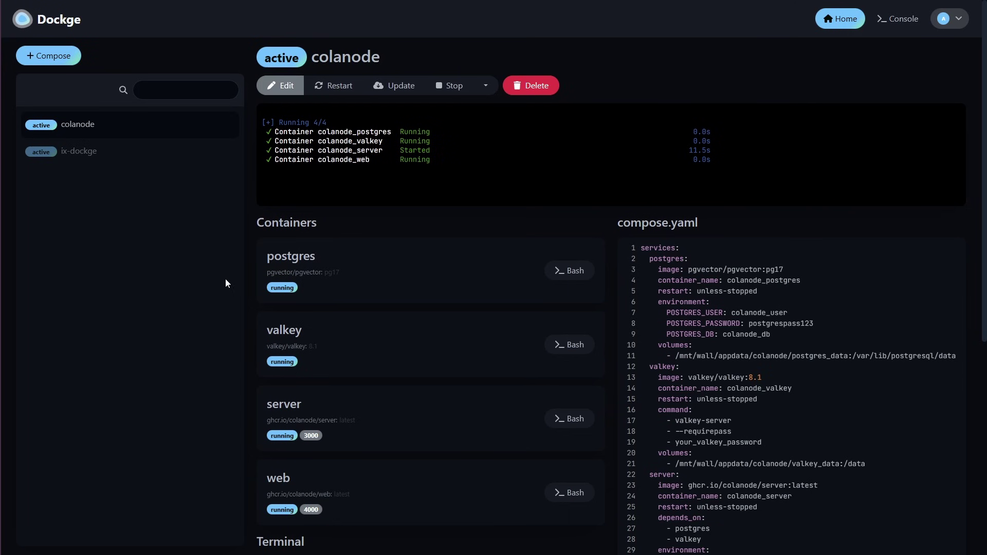
scroll(225, 279, "down", 4)
scroll(224, 280, "down", 3)
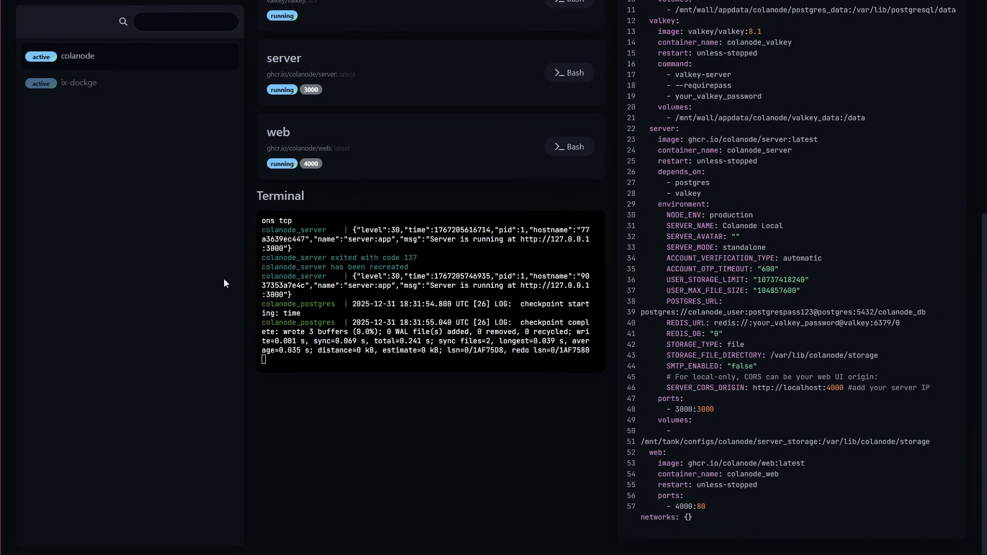
scroll(224, 279, "up", 7)
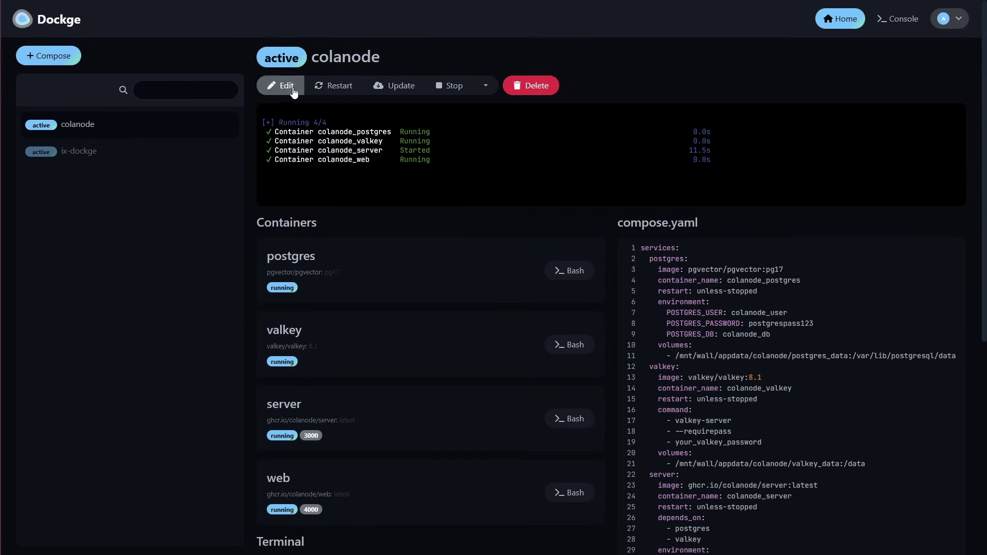
- Change SERVER_CORS_ORIGIN from localhost to 192.168.1.17 and redeploy the stack
left_click(286, 86)
scroll(578, 264, "down", 10)
double_click(801, 271)
key("ctrl+v")
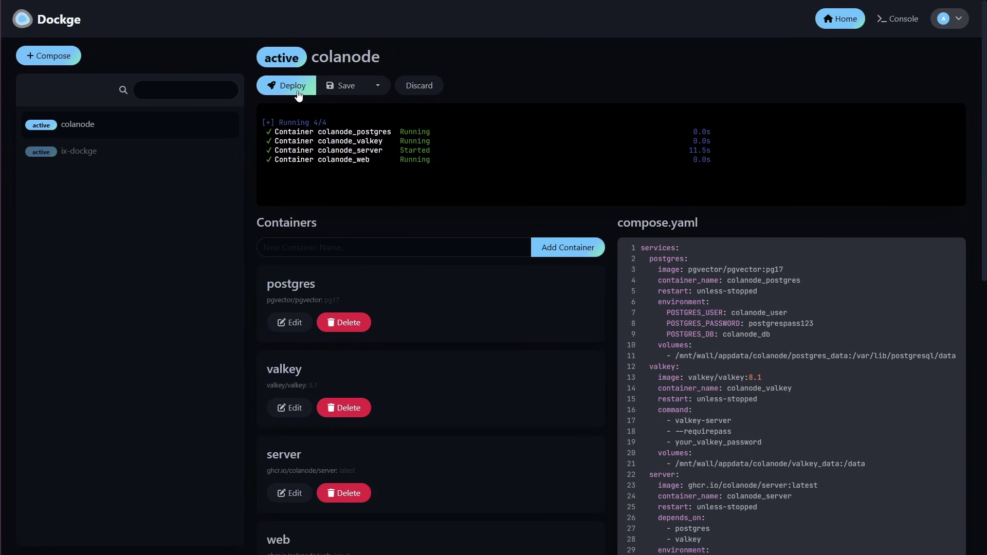
left_click(298, 92)
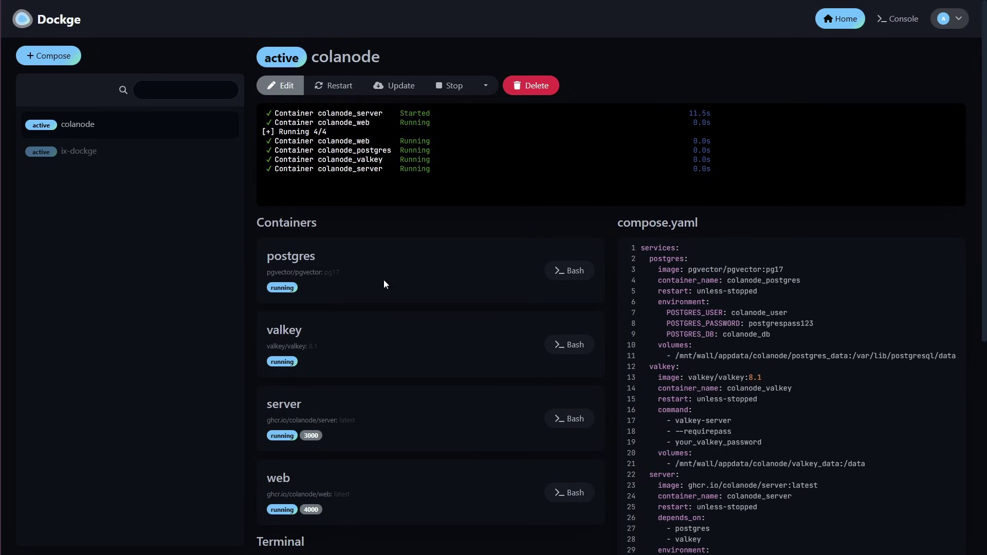
- View the Colanode server welcome page on port 3000, then switch to colanode.com
left_click(311, 436)
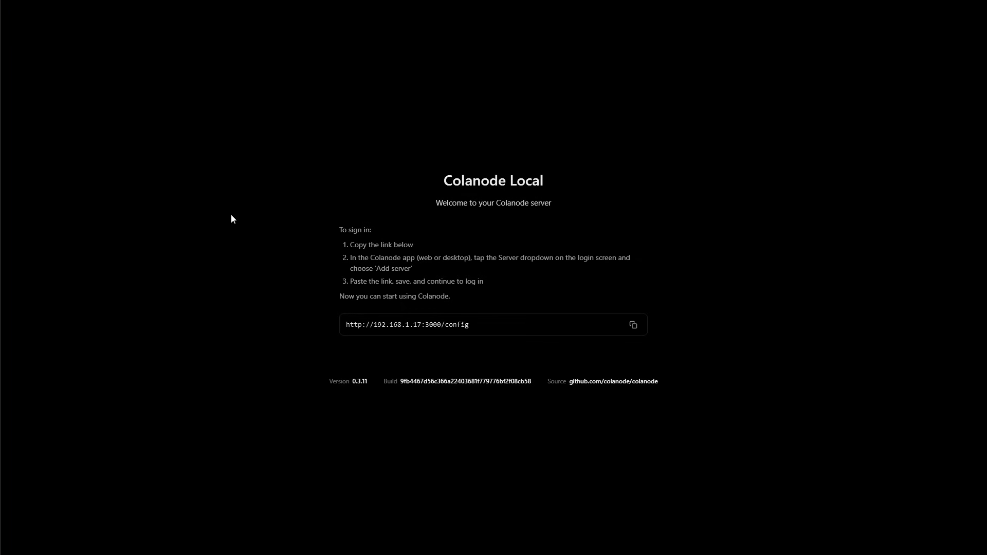
key("ctrl+Tab")
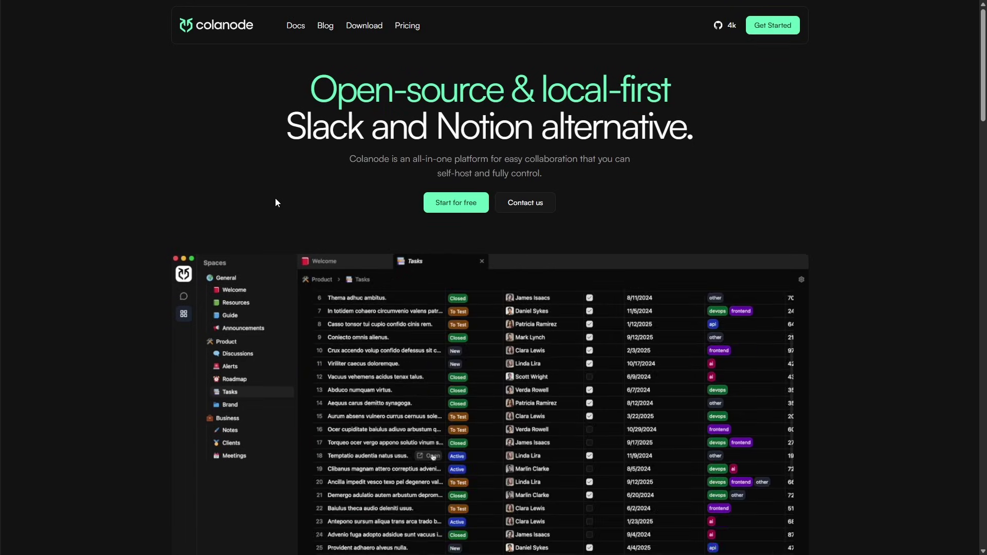
- Download the Colanode Windows desktop app and run its installer past the SmartScreen warning
left_click(371, 29)
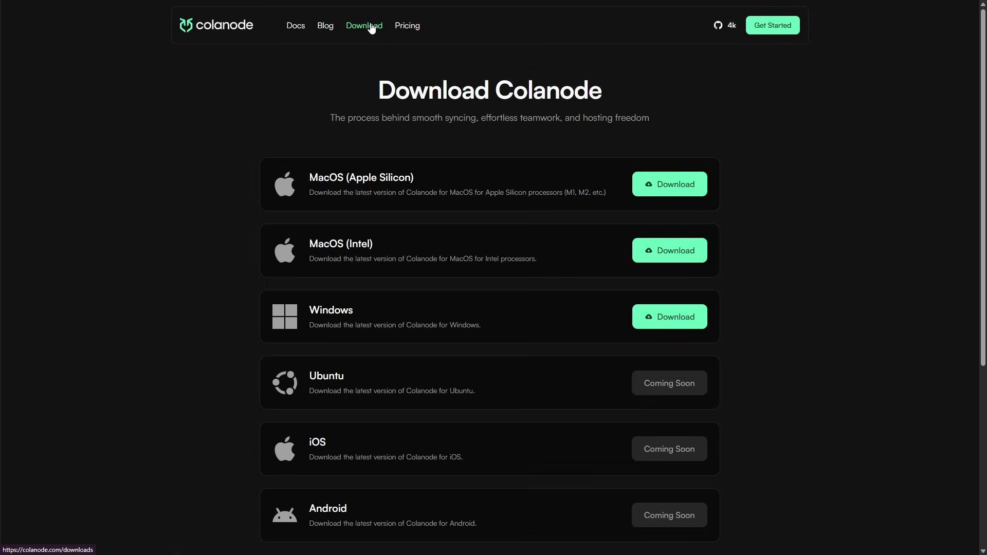
left_click(645, 323)
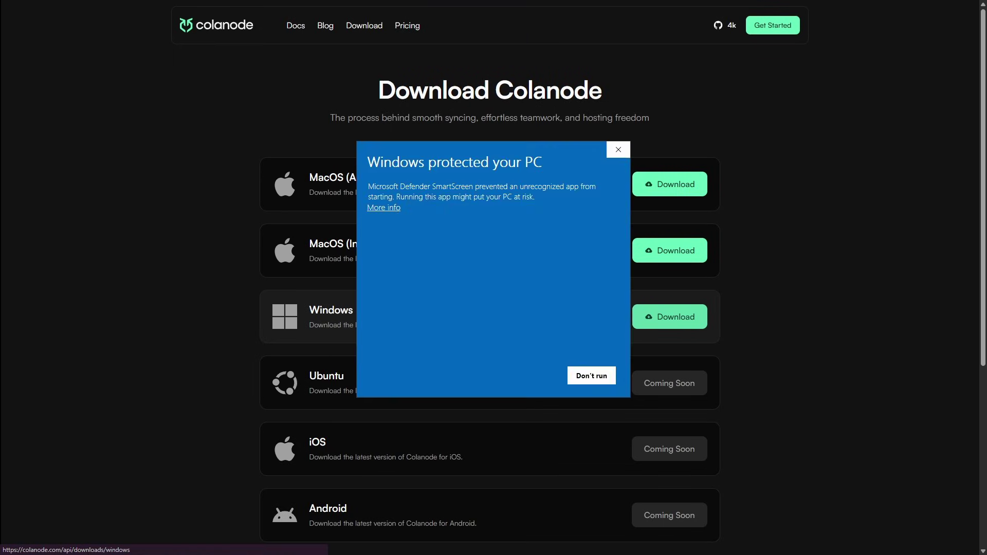
left_click(375, 210)
left_click(529, 375)
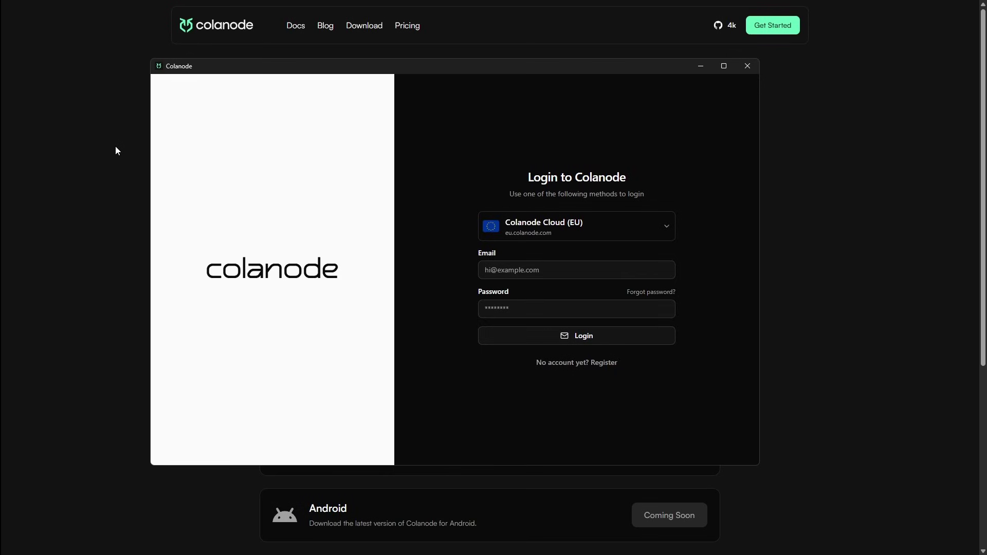
left_click(6, 154)
left_click(22, 85)
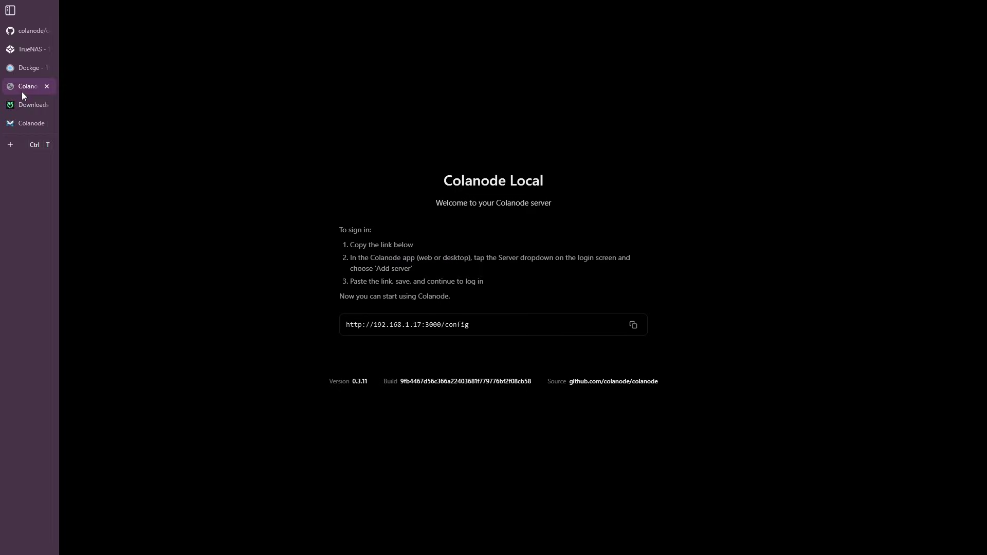
left_click(632, 324)
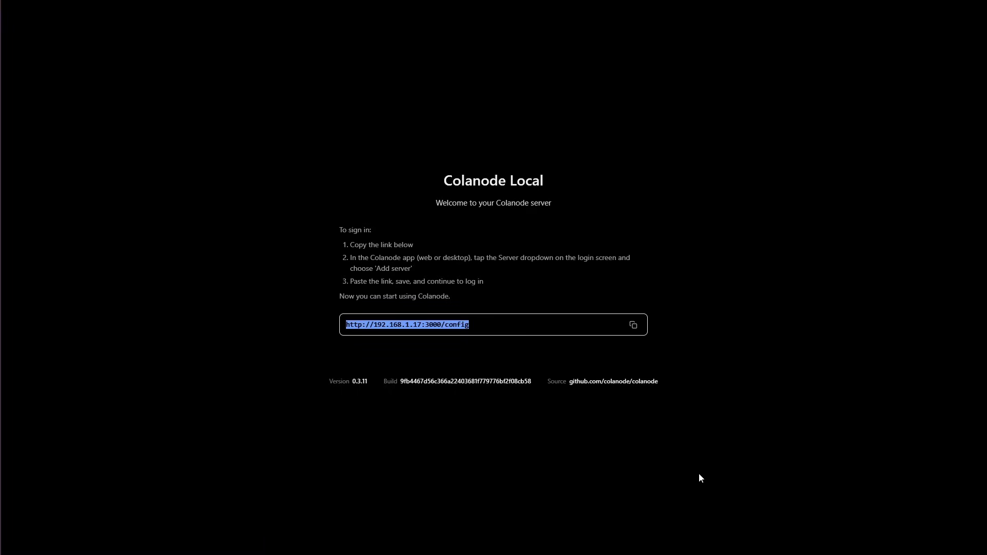
key("alt+Tab")
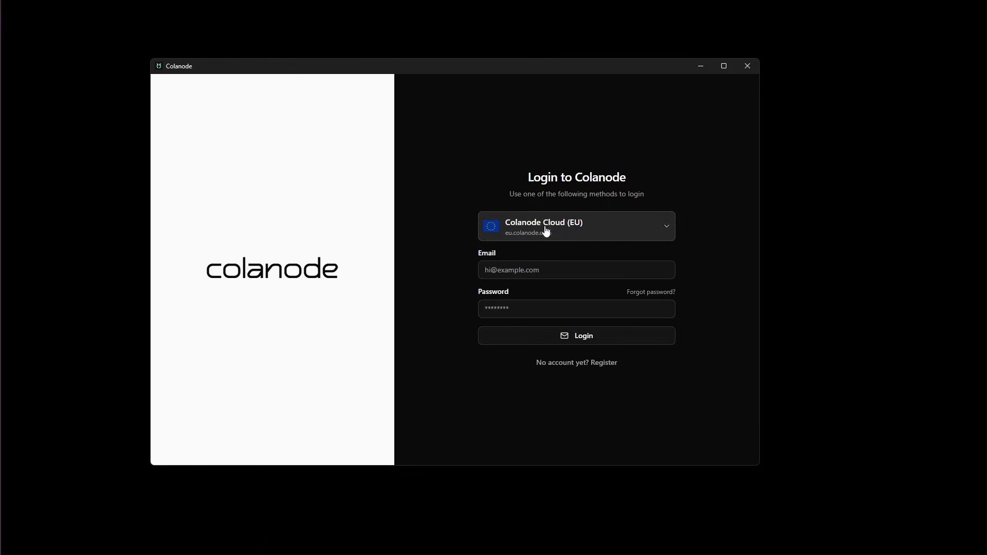
left_click(611, 226)
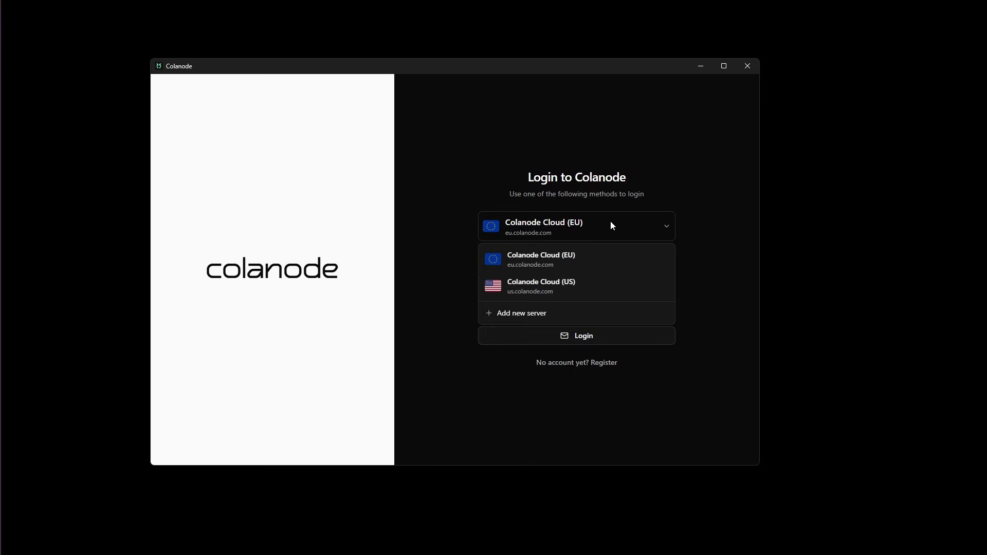
left_click(529, 319)
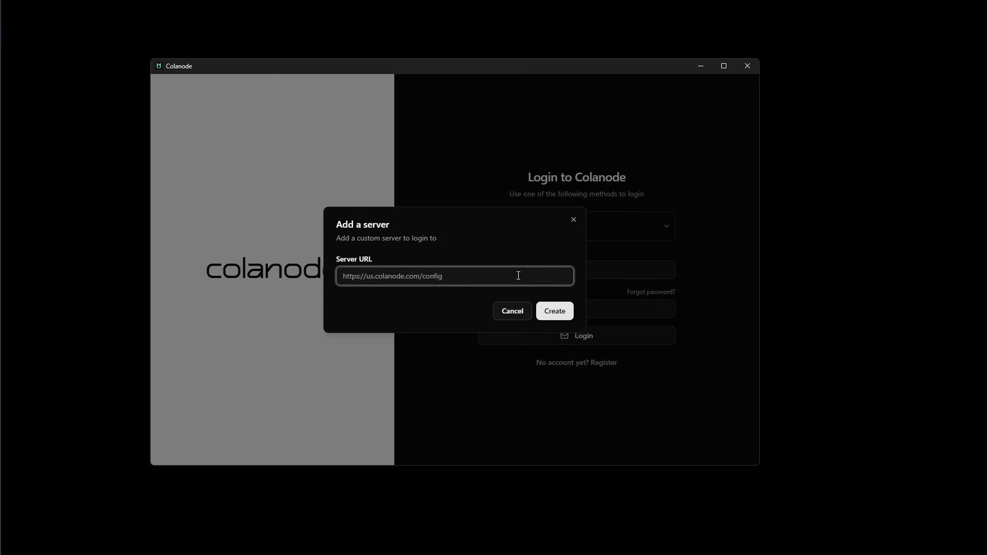
key("ctrl+v")
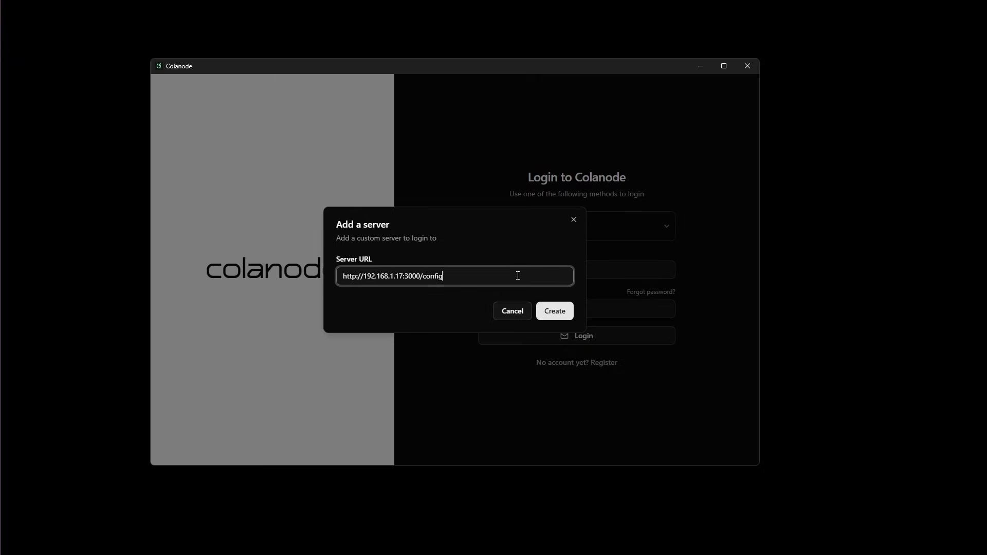
left_click(553, 318)
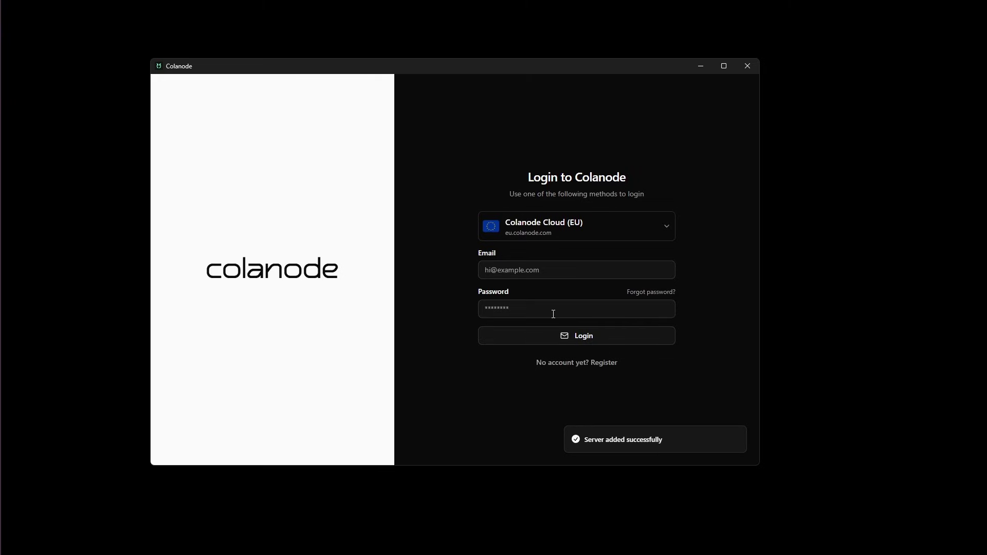
- Select the Colanode Local server and switch to the Register form
left_click(605, 228)
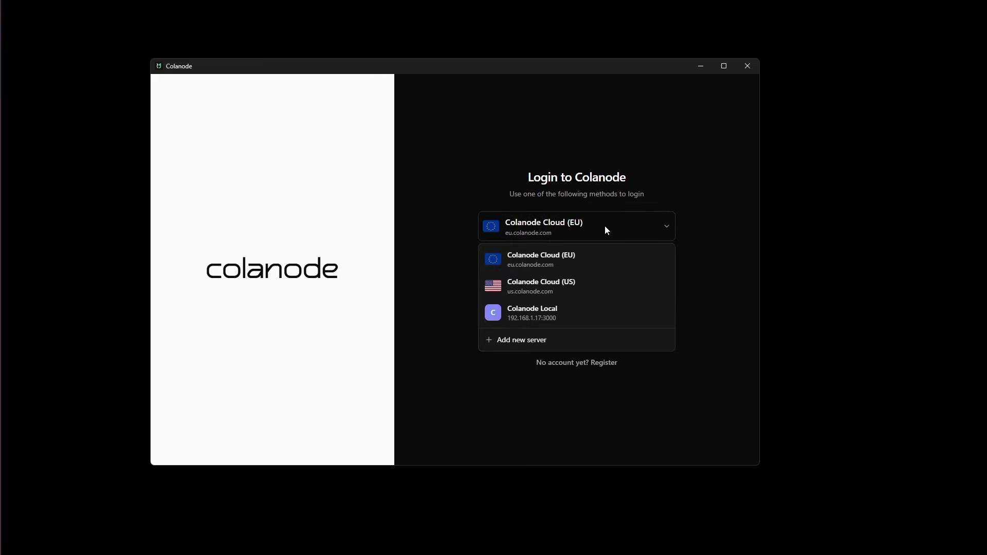
left_click(580, 313)
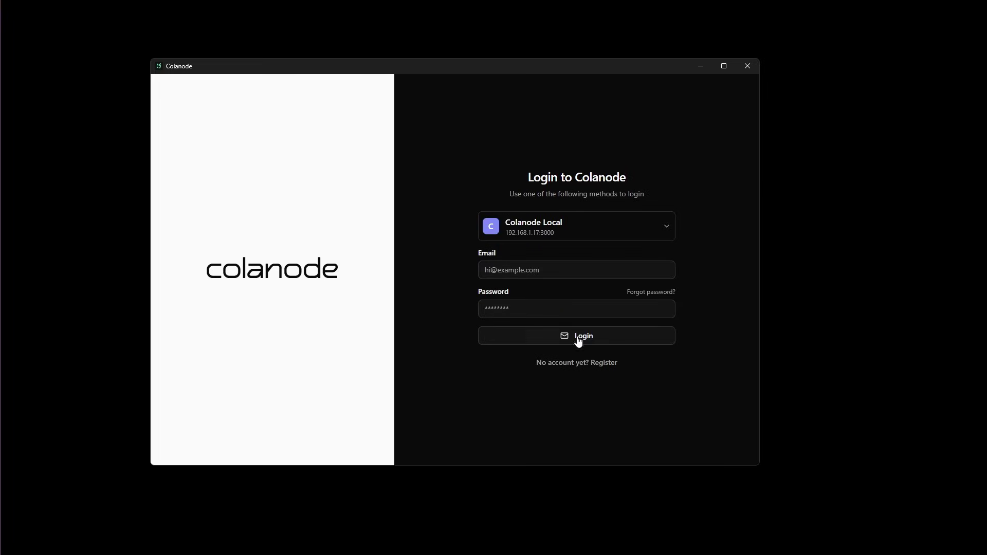
left_click(597, 363)
- Submit the filled-in name, email and password to register the new account
key("Return")
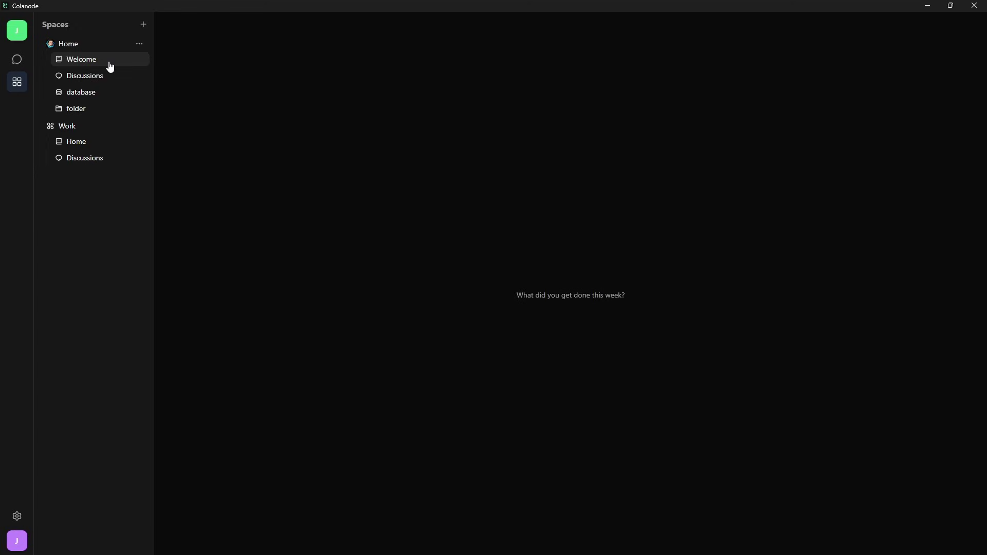
- View the Home space's Welcome page, Discussions and database, ending on the empty folder
left_click(103, 68)
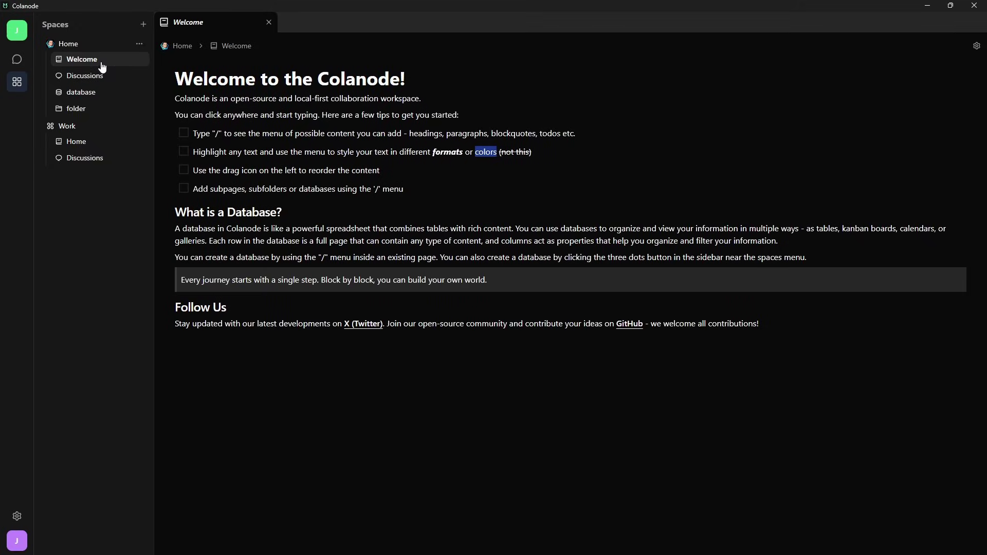
left_click(98, 82)
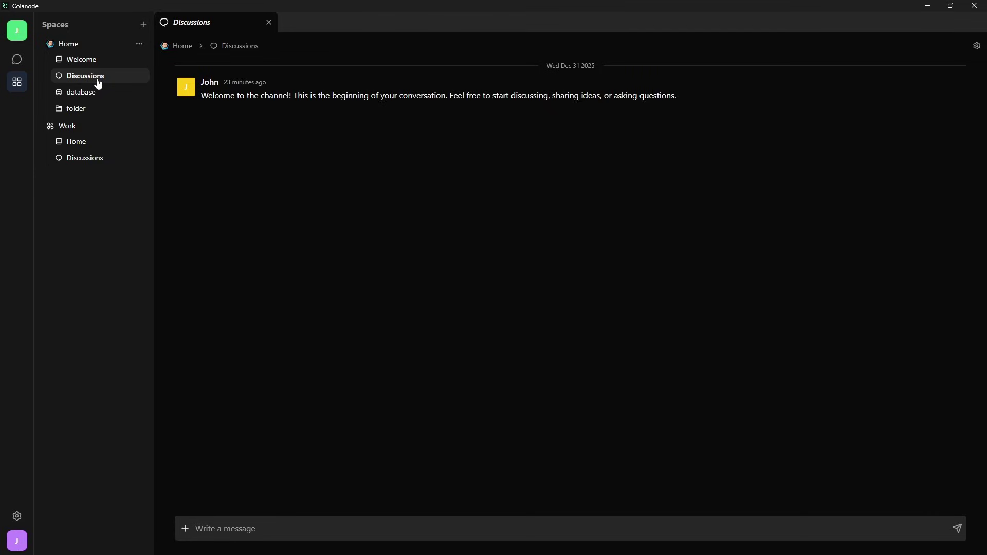
left_click(99, 95)
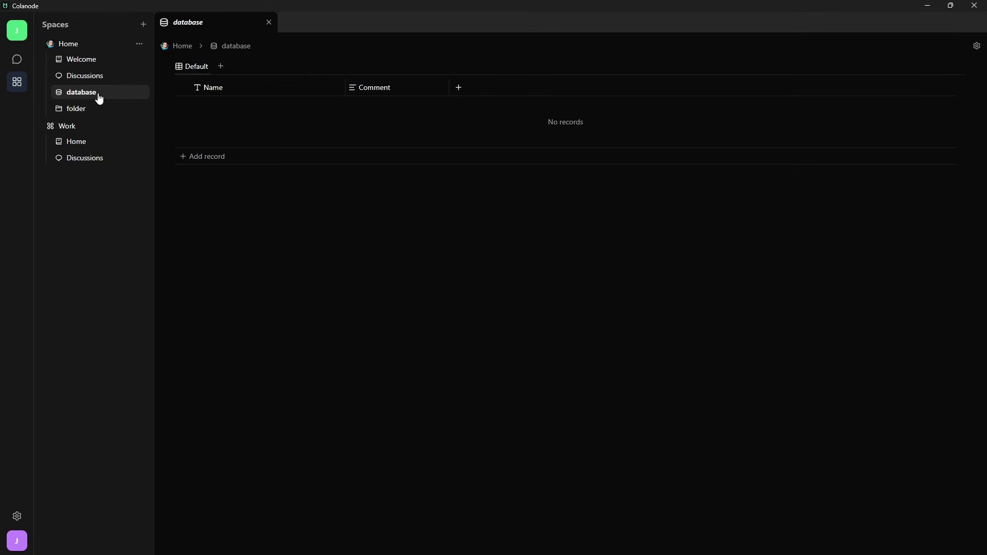
left_click(92, 110)
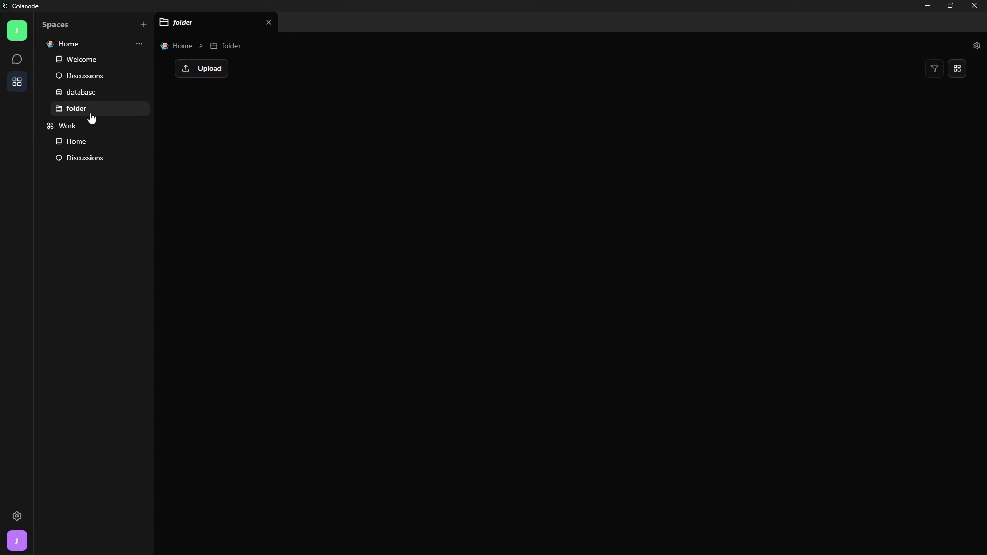
- Review workspace users and storage (10 GB limit, 100 MB files) without changes, then Uploads and Downloads
left_click(16, 517)
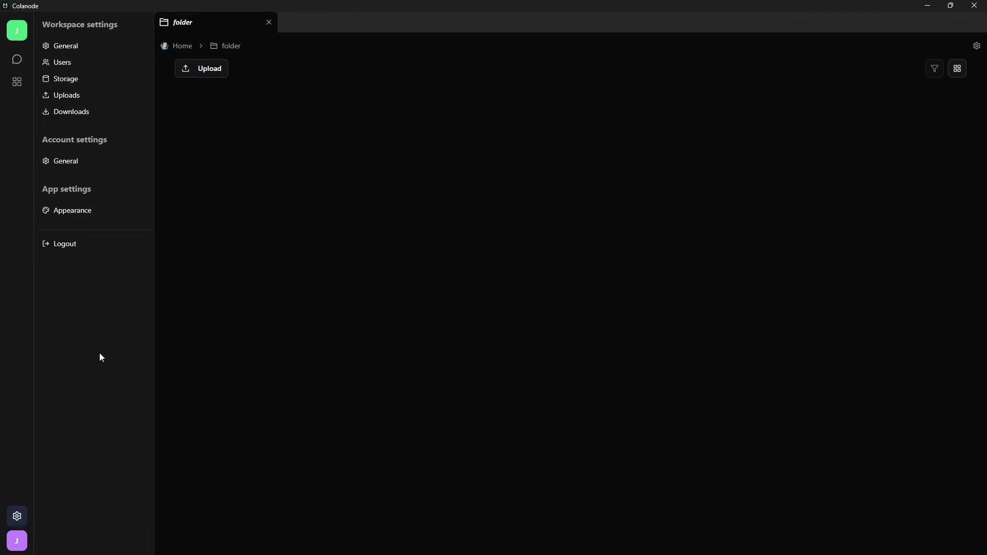
left_click(85, 64)
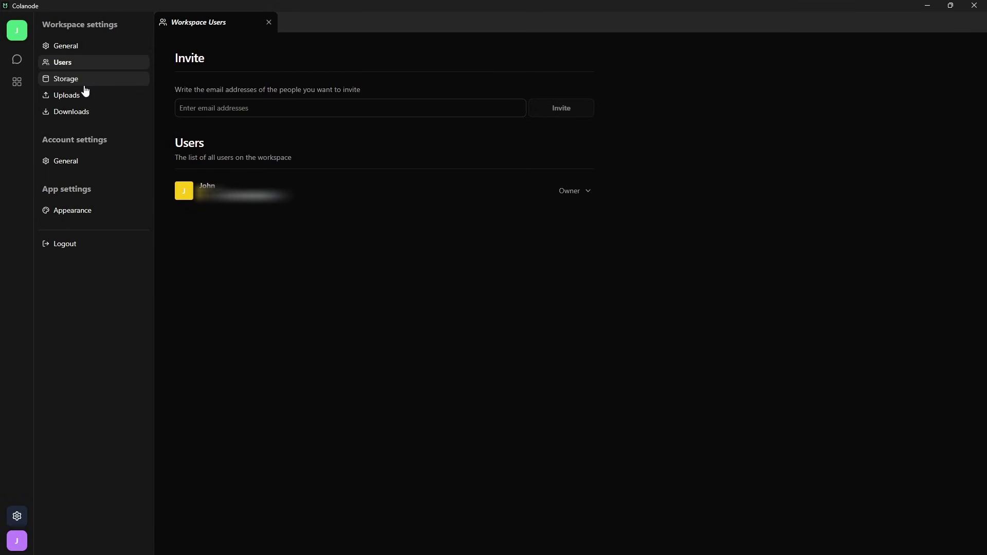
left_click(85, 87)
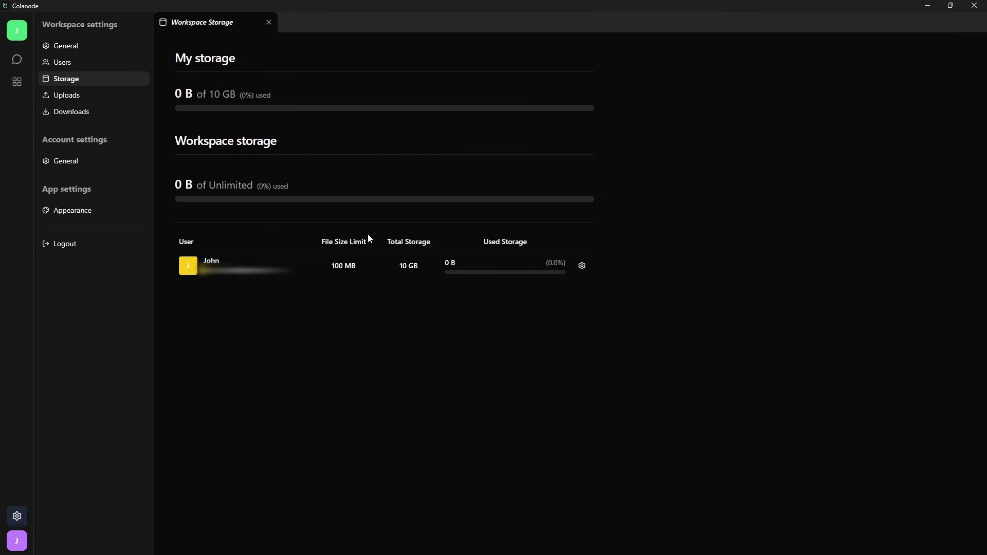
left_click(582, 265)
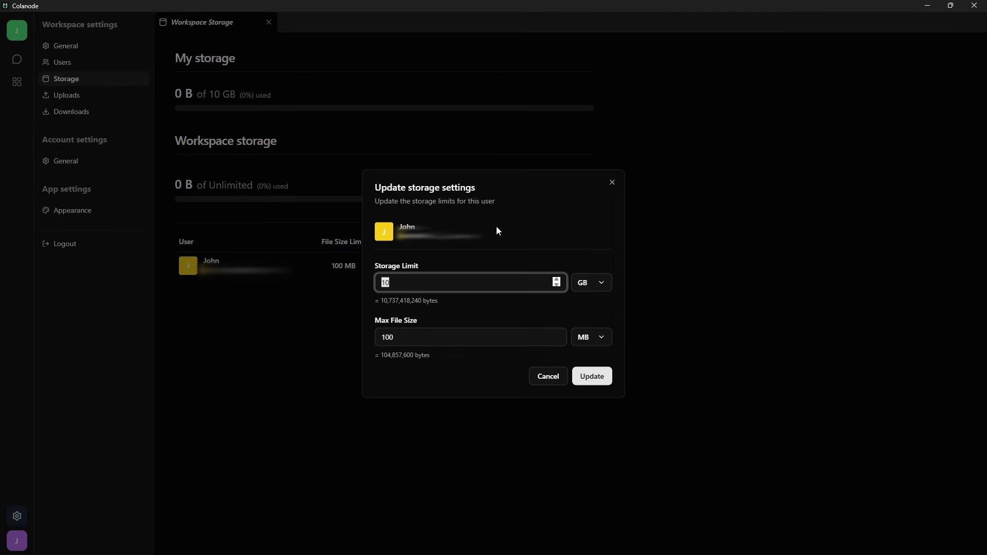
left_click(560, 377)
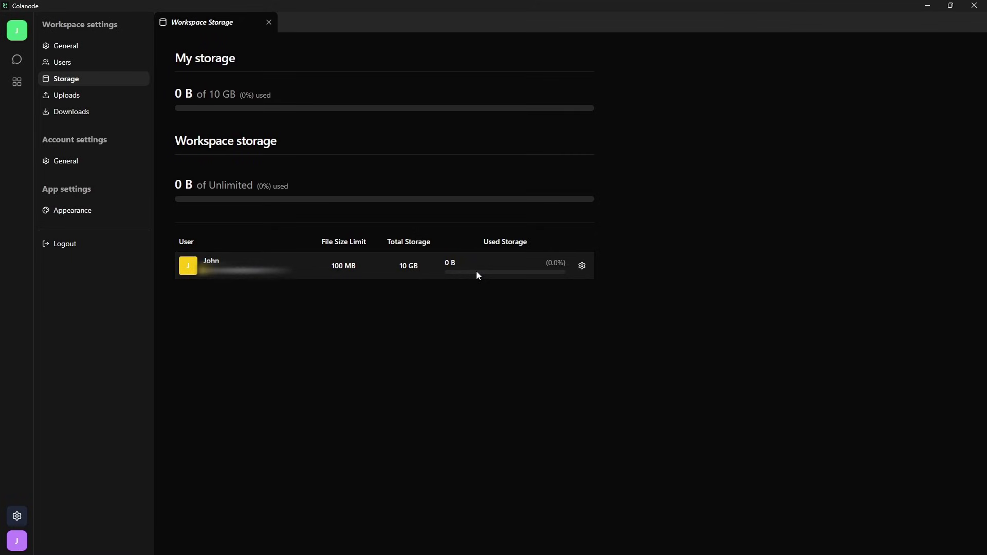
left_click(87, 96)
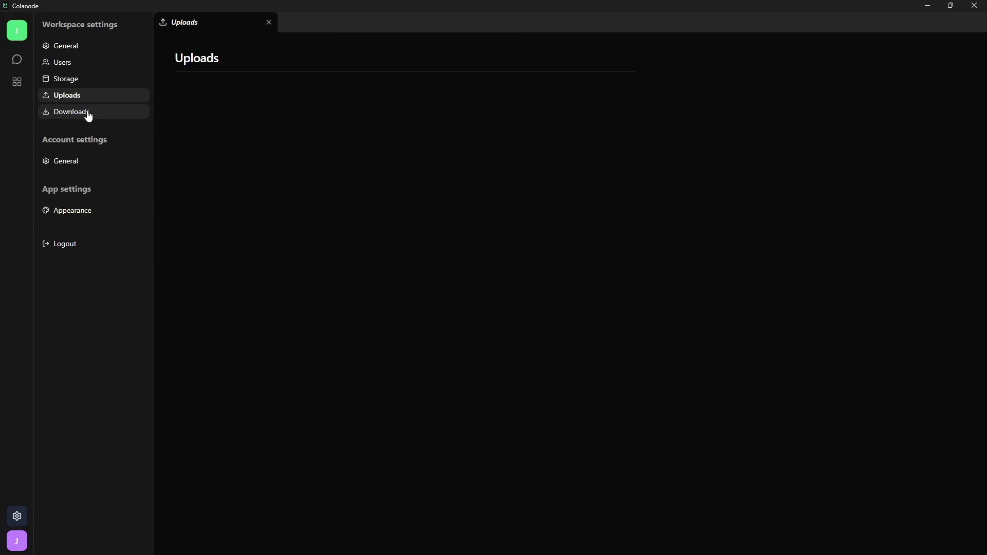
left_click(88, 114)
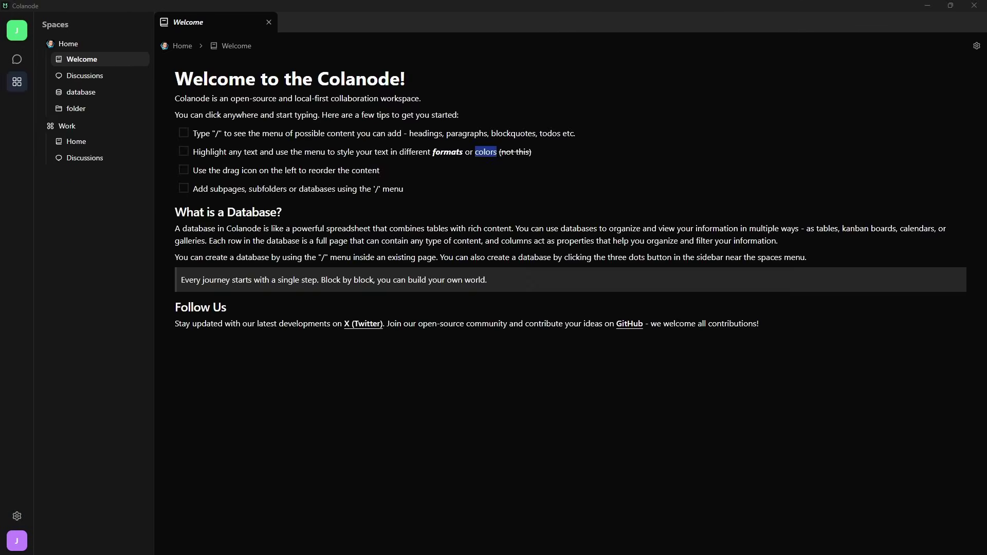